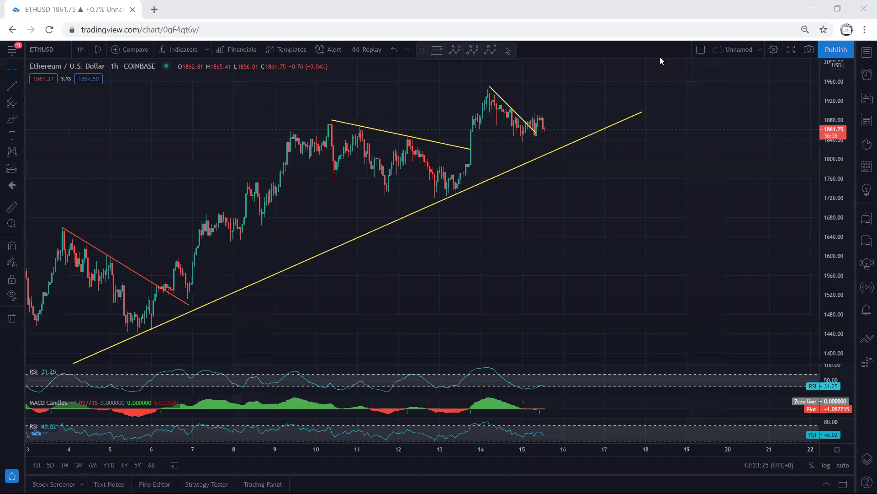
# Ink the latest pullback on the 1-hour chart with a projected drop toward the rising yellow trendline, and clear the ink
pyautogui.moveTo(826, 152); pyautogui.dragTo(825, 163)
pyautogui.moveTo(722, 178); pyautogui.dragTo(707, 206)
pyautogui.scroll(3, 803, 240)
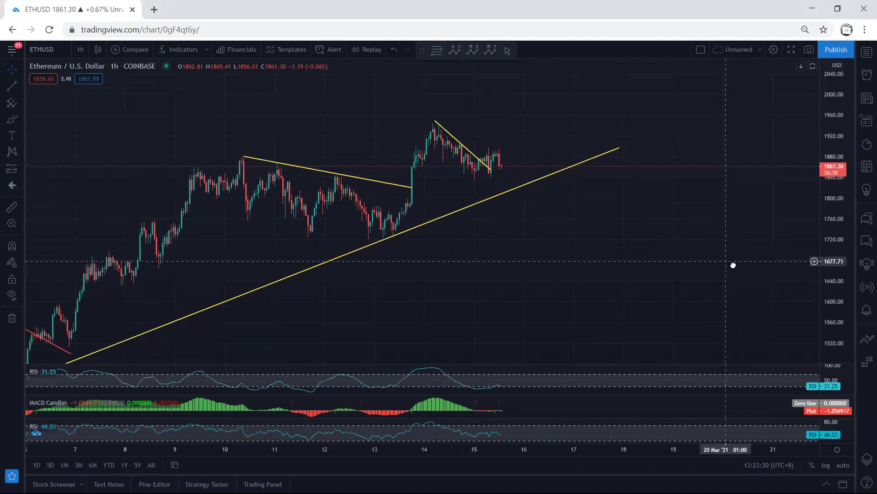
pyautogui.moveTo(832, 276); pyautogui.dragTo(831, 246)
pyautogui.moveTo(475, 170); pyautogui.dragTo(471, 184)
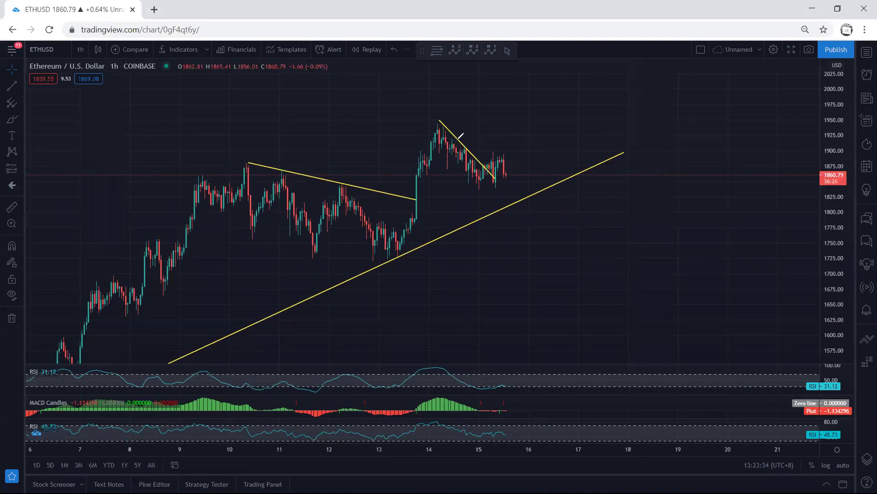
pyautogui.moveTo(437, 134); pyautogui.dragTo(453, 166)
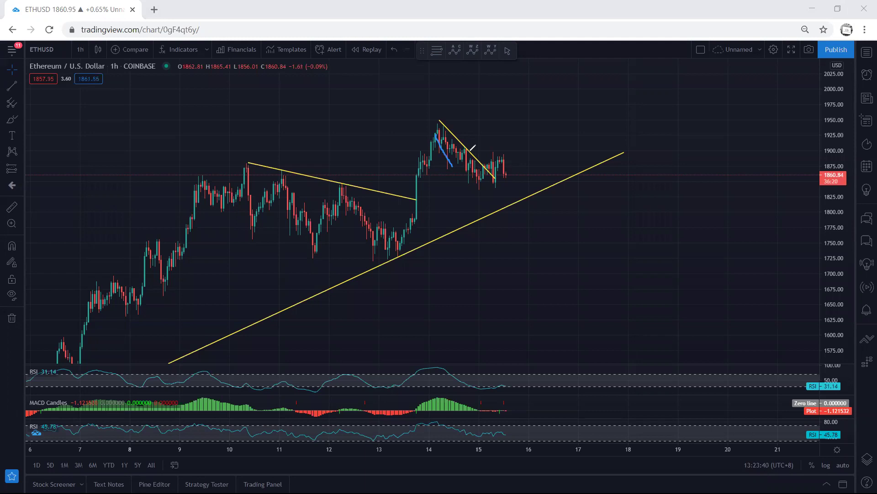
pyautogui.moveTo(460, 111); pyautogui.dragTo(460, 130)
pyautogui.moveTo(475, 174)
pyautogui.mouseDown()
pyautogui.moveTo(488, 181)
pyautogui.moveTo(507, 162)
pyautogui.moveTo(475, 169)
pyautogui.moveTo(496, 180)
pyautogui.moveTo(514, 167)
pyautogui.moveTo(526, 191)
pyautogui.mouseUp()
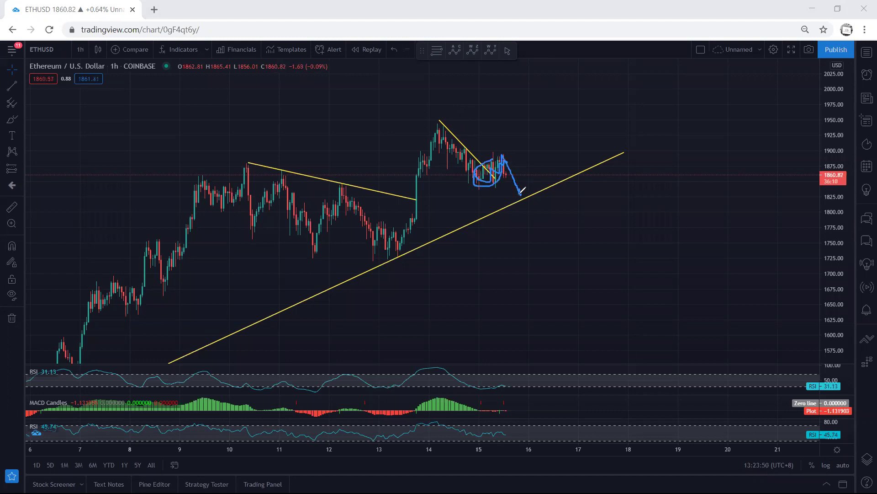
pyautogui.click(554, 61)
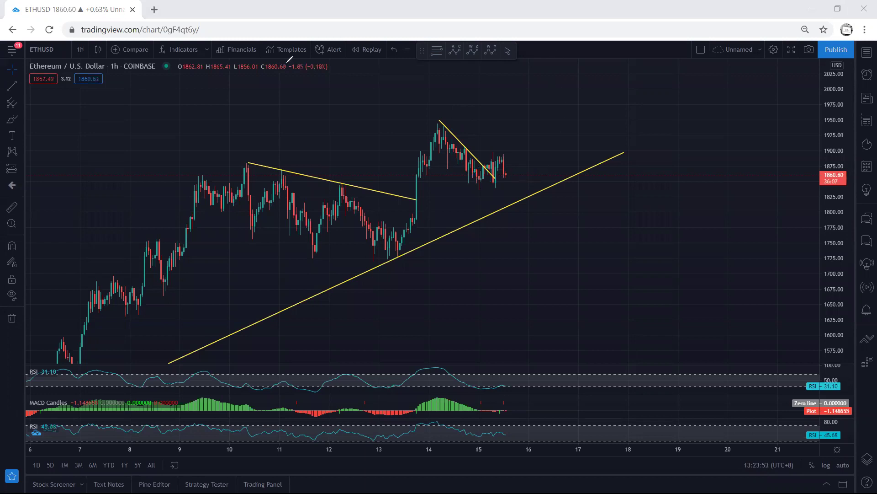
# Display the ETHUSD chart on the 15-minute timeframe, framed around the latest pullback and its descending trendline
pyautogui.click(81, 50)
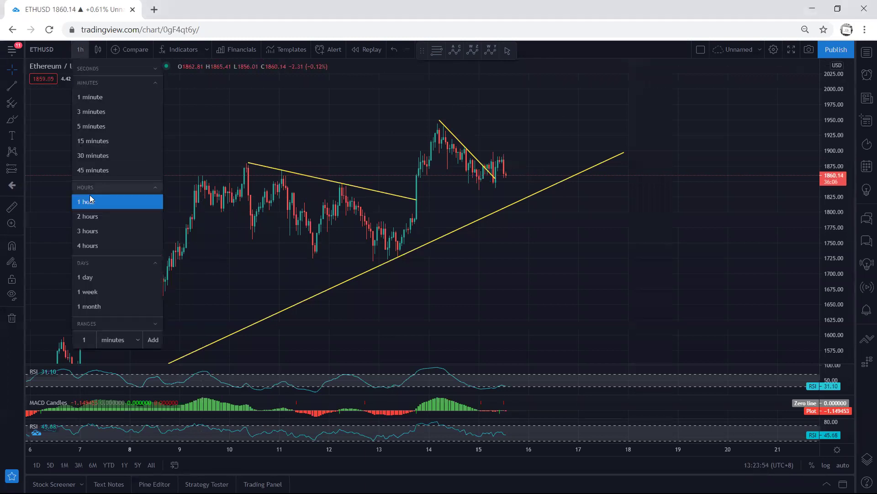
pyautogui.click(89, 140)
pyautogui.moveTo(829, 270); pyautogui.dragTo(831, 254)
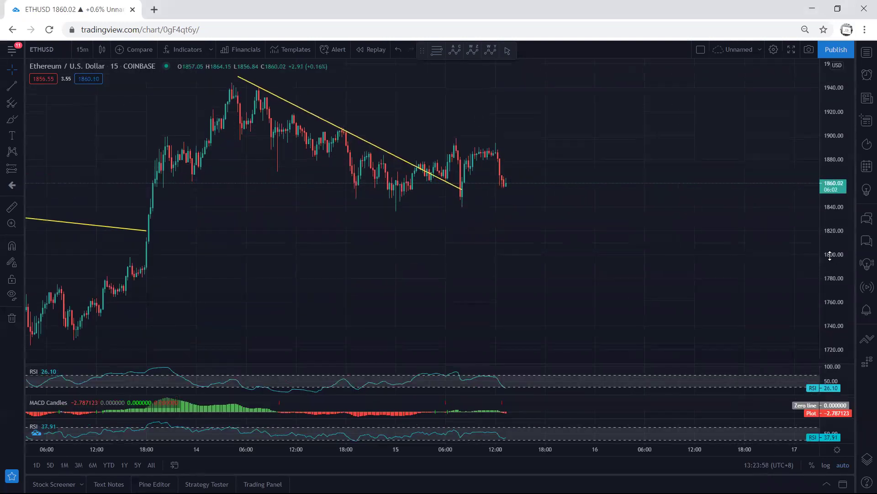
pyautogui.moveTo(628, 271); pyautogui.dragTo(629, 309)
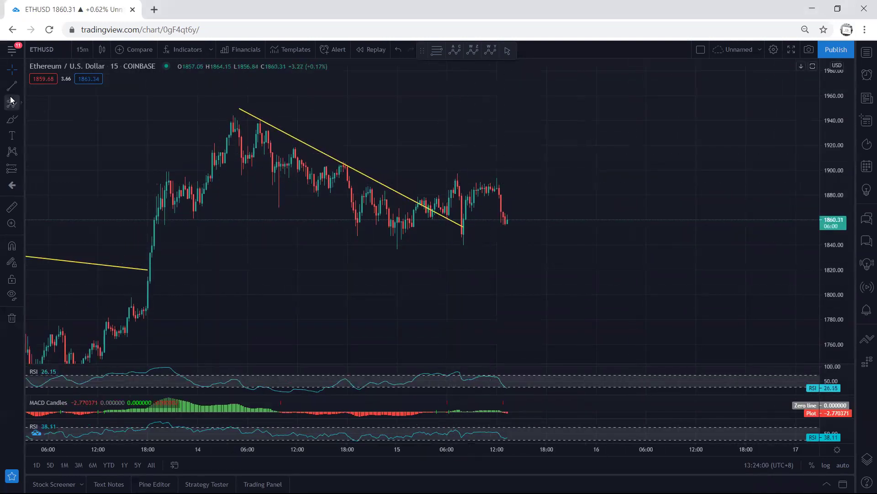
# Display ETHUSD on the 1-day timeframe, scaled to show the rally up to the February peak and the current price
pyautogui.click(83, 49)
pyautogui.click(86, 273)
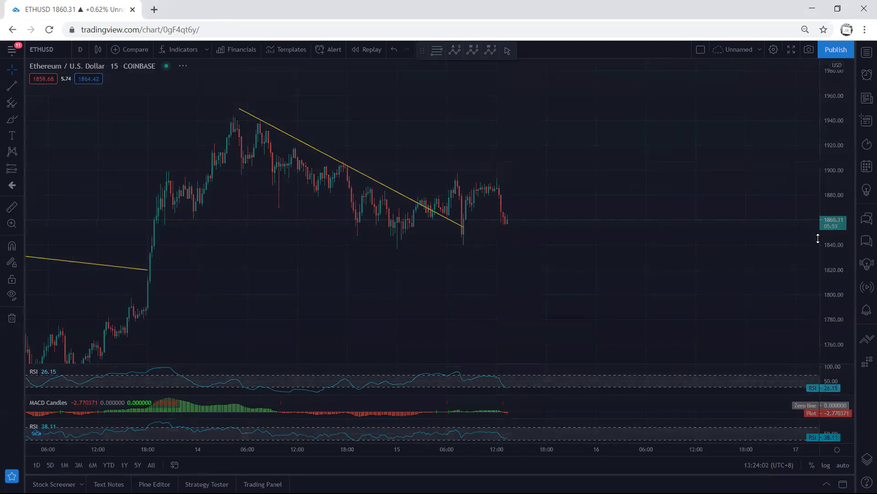
pyautogui.doubleClick(837, 134)
pyautogui.moveTo(837, 158); pyautogui.dragTo(835, 208)
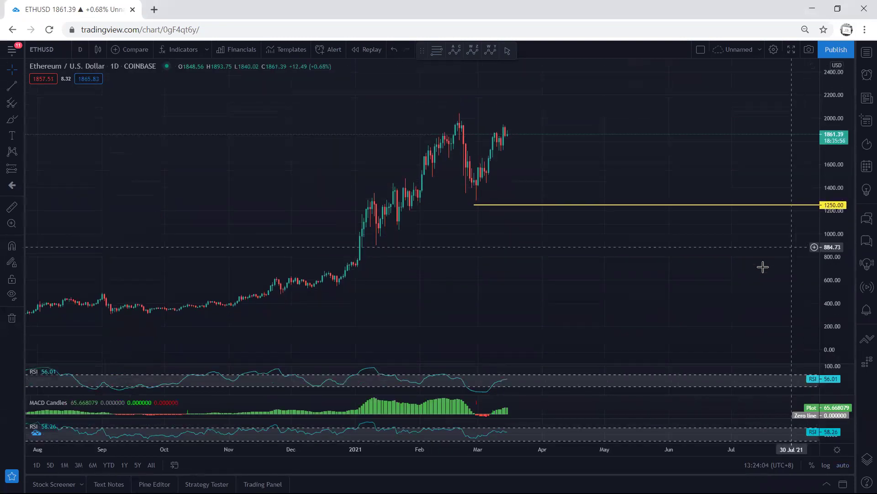
pyautogui.moveTo(761, 268); pyautogui.dragTo(715, 293)
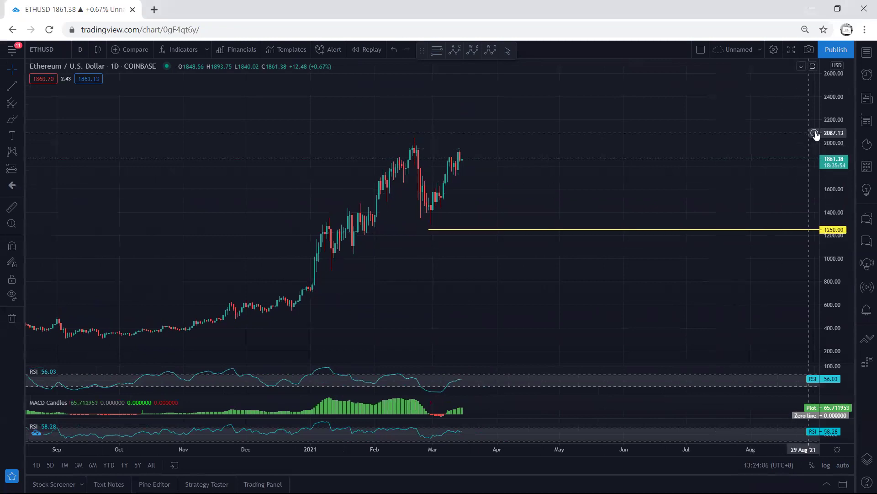
pyautogui.moveTo(830, 132); pyautogui.dragTo(828, 141)
pyautogui.moveTo(722, 131); pyautogui.dragTo(724, 141)
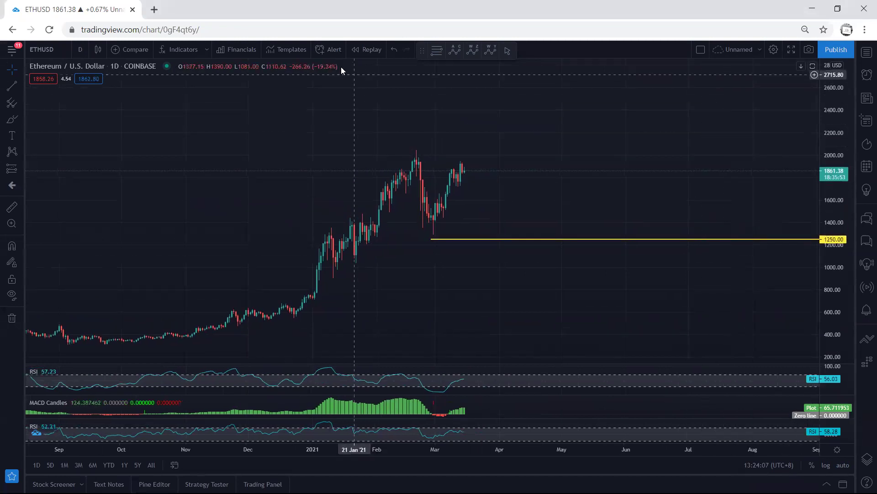
# Circle the latest daily candles in ink with an upward breakout arrow, mark the February peak with a line, and clear the ink
pyautogui.moveTo(437, 165)
pyautogui.mouseDown()
pyautogui.moveTo(467, 160)
pyautogui.moveTo(456, 184)
pyautogui.moveTo(474, 148)
pyautogui.mouseUp()
pyautogui.moveTo(396, 149); pyautogui.dragTo(436, 149)
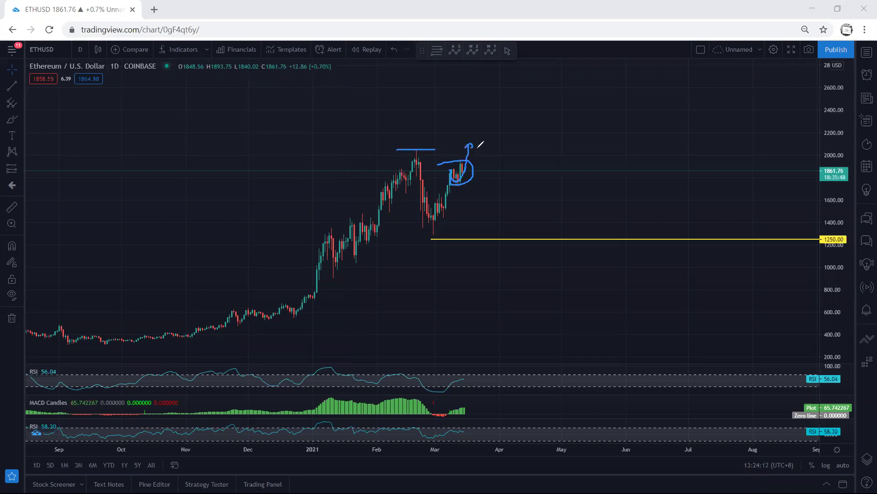
pyautogui.press('e')
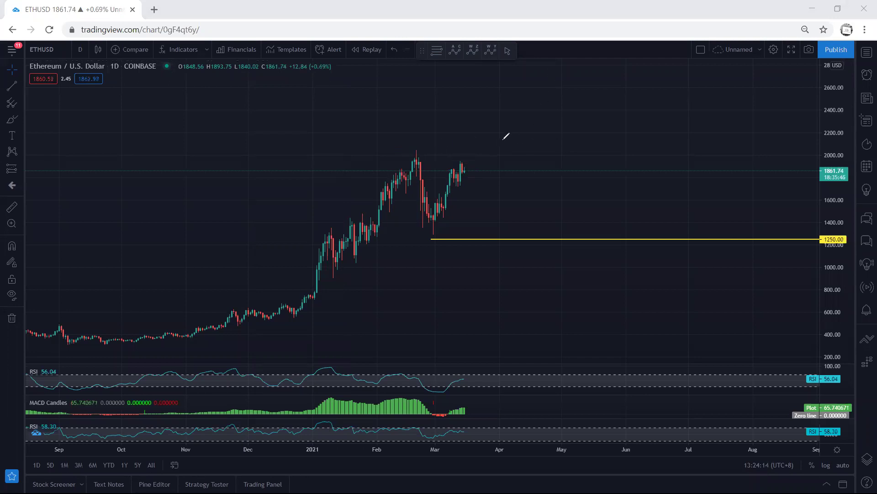
# Display ETHUSD on the 4-hour timeframe and hide all chart drawings
pyautogui.click(81, 49)
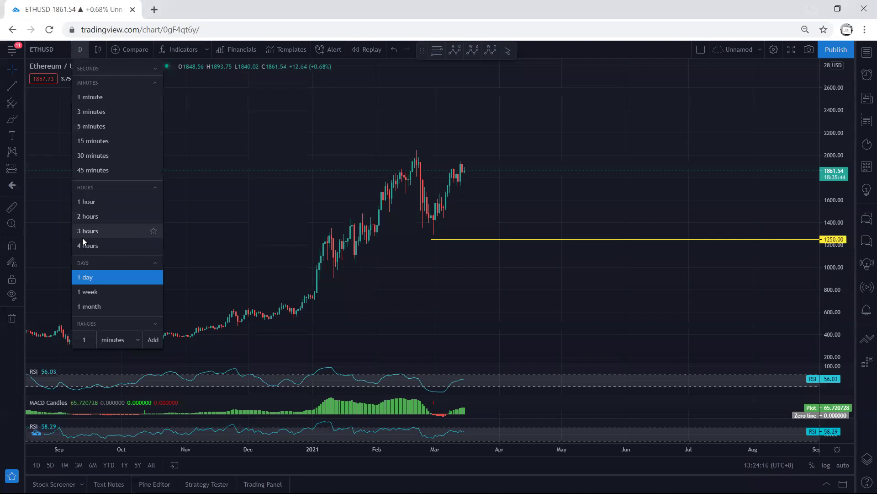
pyautogui.click(82, 244)
pyautogui.moveTo(839, 282); pyautogui.dragTo(831, 308)
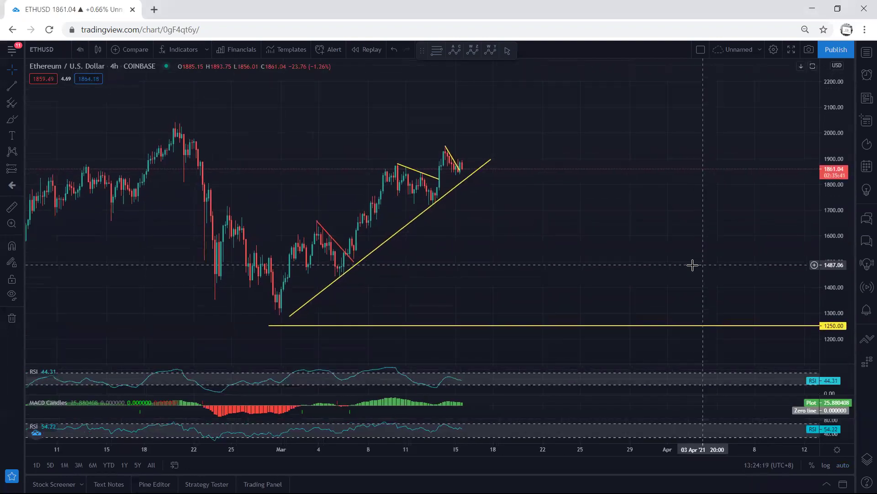
pyautogui.click(11, 294)
pyautogui.moveTo(317, 175); pyautogui.dragTo(341, 175)
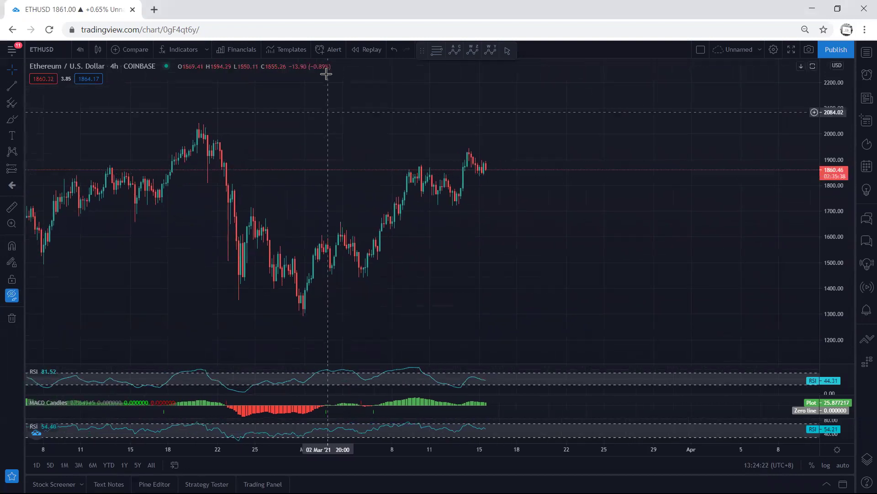
# Trace the March swing highs and lows in ink, circle the newest high on the 4-hour chart, and clear the ink
pyautogui.moveTo(422, 175); pyautogui.dragTo(458, 208)
pyautogui.moveTo(354, 241)
pyautogui.mouseDown()
pyautogui.moveTo(368, 259)
pyautogui.moveTo(410, 172)
pyautogui.mouseUp()
pyautogui.moveTo(373, 261)
pyautogui.mouseDown()
pyautogui.moveTo(445, 215)
pyautogui.moveTo(472, 148)
pyautogui.mouseUp()
pyautogui.moveTo(408, 165); pyautogui.dragTo(467, 154)
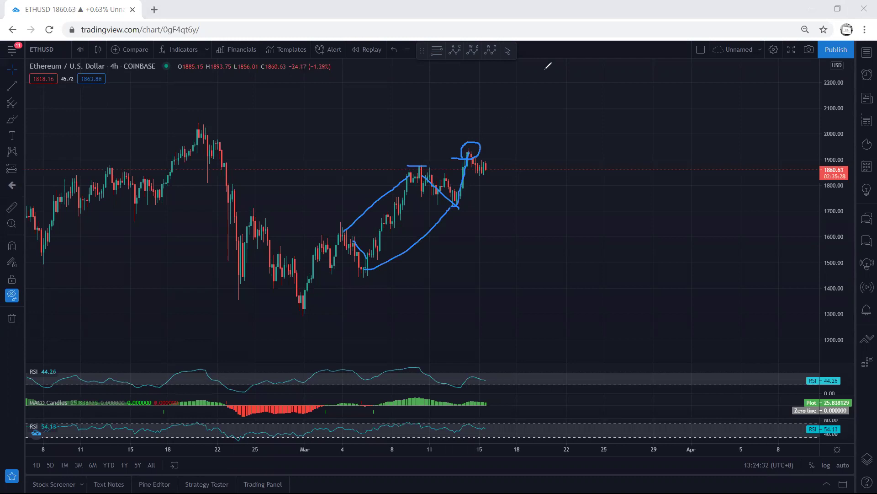
pyautogui.hotkey('ctrl', 'shift', '6')
# Mark the two latest 4-hour swing highs with short ink lines and examine the MACD and RSI panes against them
pyautogui.moveTo(460, 148); pyautogui.dragTo(479, 148)
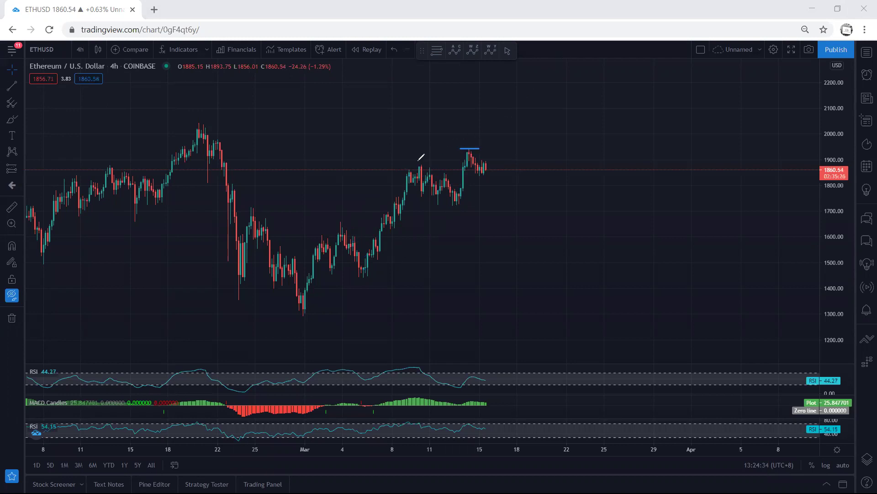
pyautogui.moveTo(413, 164); pyautogui.dragTo(432, 165)
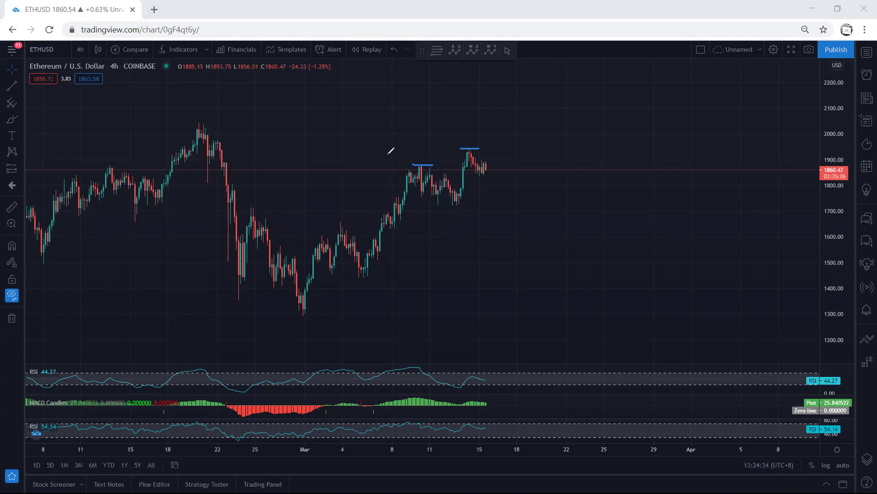
pyautogui.doubleClick(533, 399)
pyautogui.doubleClick(537, 380)
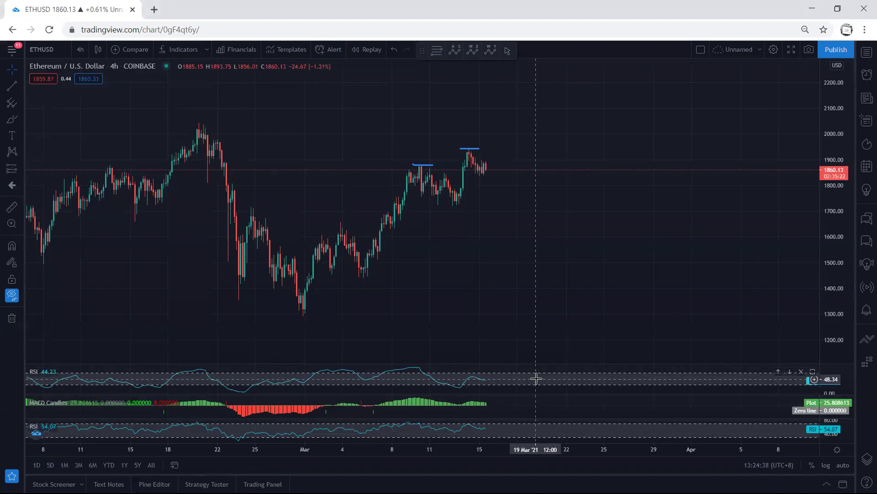
pyautogui.doubleClick(534, 375)
pyautogui.doubleClick(551, 272)
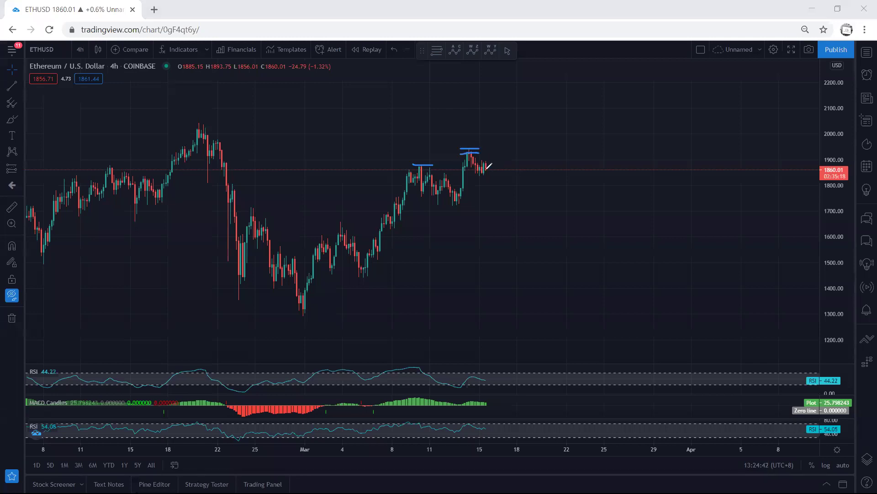
# Sketch the last rally, its pullback and an upward breakout in ink past the latest high, and clear the ink
pyautogui.moveTo(469, 152)
pyautogui.mouseDown()
pyautogui.moveTo(457, 192)
pyautogui.moveTo(494, 132)
pyautogui.mouseUp()
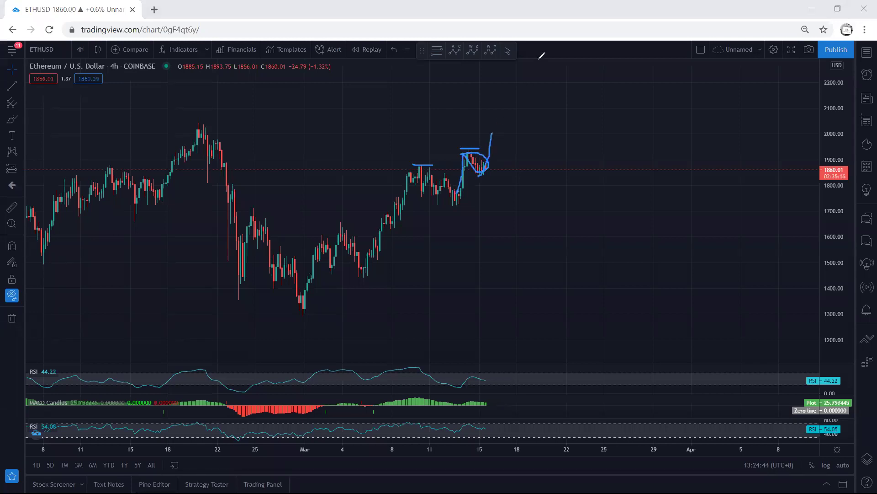
pyautogui.press('e')
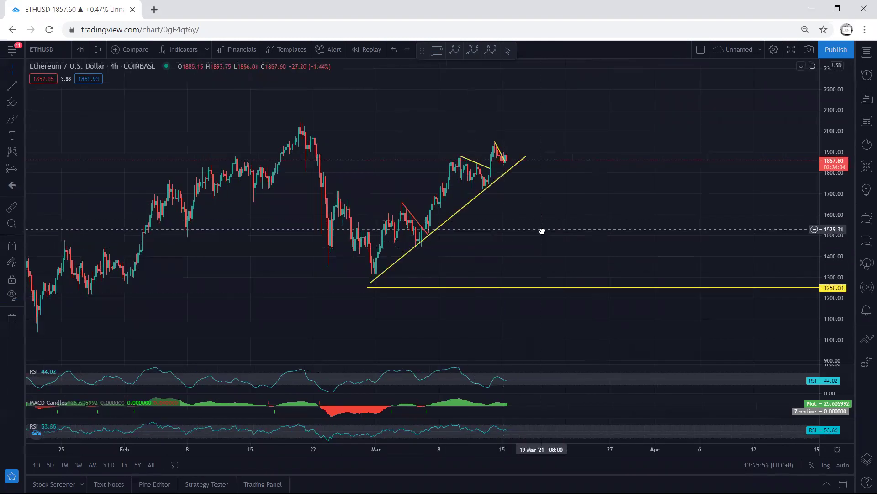
# Circle the 4-hour pullback, sketch an upward bounce and a downward break from the rising trendline in ink, and clear the ink
pyautogui.moveTo(541, 231); pyautogui.dragTo(539, 242)
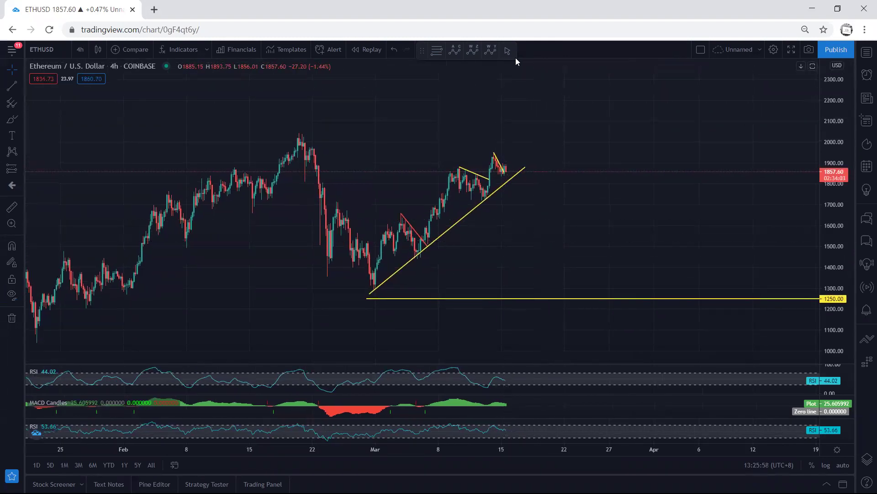
pyautogui.moveTo(490, 158); pyautogui.dragTo(514, 172)
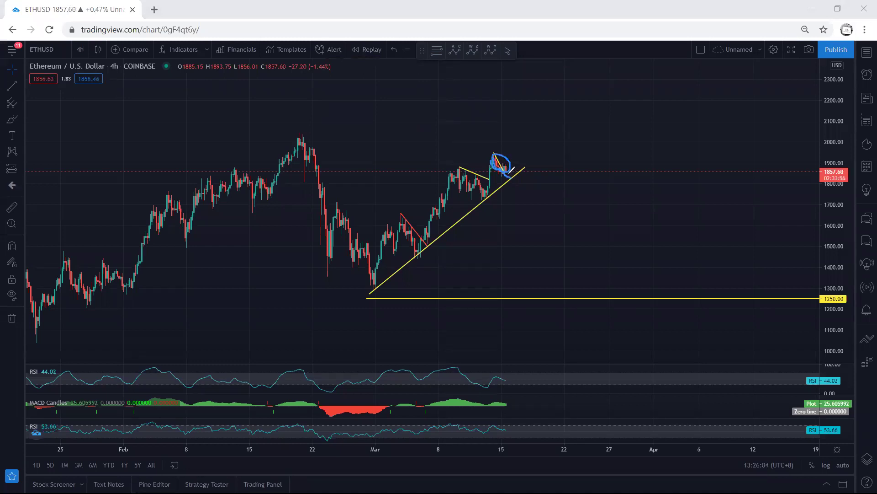
pyautogui.moveTo(513, 180)
pyautogui.mouseDown()
pyautogui.moveTo(533, 129)
pyautogui.moveTo(540, 136)
pyautogui.mouseUp()
pyautogui.moveTo(506, 170)
pyautogui.mouseDown()
pyautogui.moveTo(527, 201)
pyautogui.moveTo(537, 185)
pyautogui.moveTo(550, 222)
pyautogui.moveTo(540, 217)
pyautogui.mouseUp()
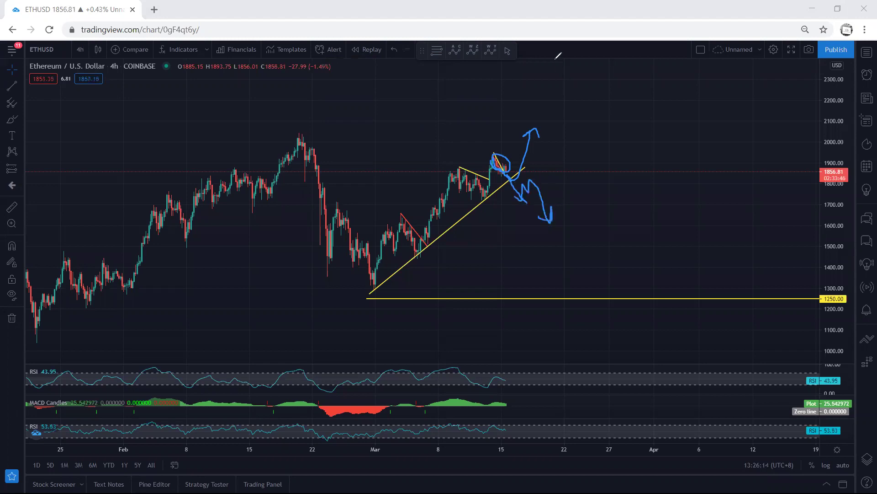
pyautogui.press('Delete')
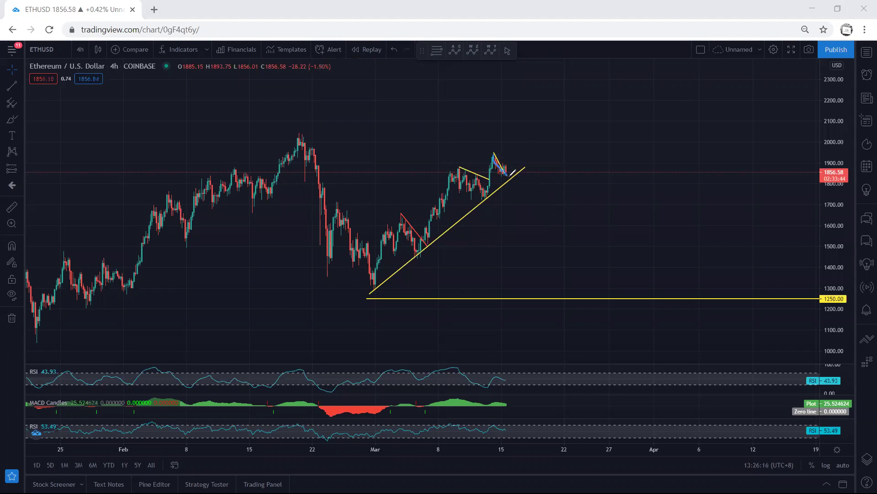
# Sketch an upward rebound from the end of the latest pullback in ink, and clear the ink
pyautogui.moveTo(514, 171); pyautogui.dragTo(524, 133)
pyautogui.press('e')
# Trace the March uptrend's rising highs and its rising lows along the yellow trendline in ink, and clear the ink
pyautogui.moveTo(426, 188); pyautogui.dragTo(396, 211)
pyautogui.moveTo(483, 197)
pyautogui.mouseDown()
pyautogui.moveTo(416, 252)
pyautogui.moveTo(424, 255)
pyautogui.mouseUp()
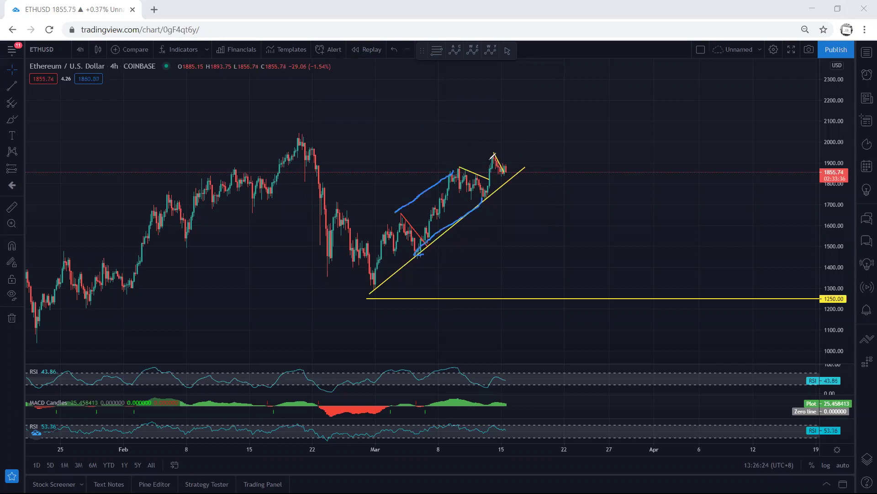
pyautogui.press('e')
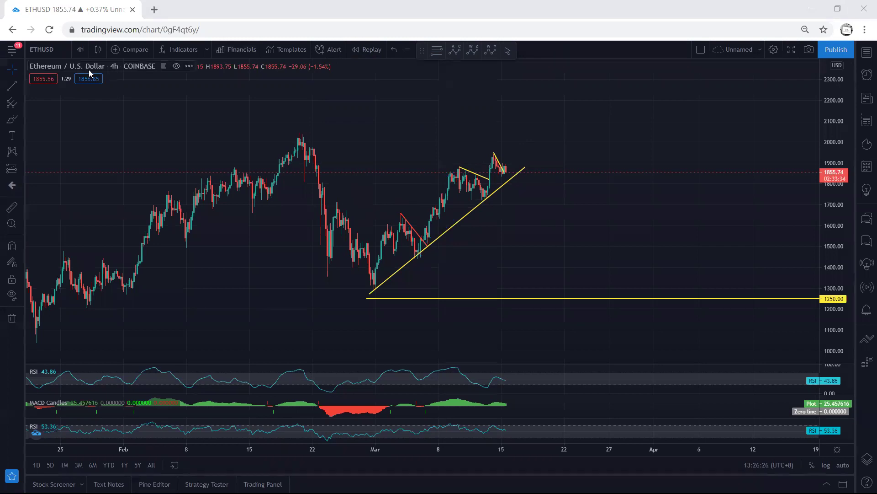
# Display ETHUSD on the 1-hour timeframe, scaled to show the recent swings above the rising trendline
pyautogui.click(81, 50)
pyautogui.click(98, 202)
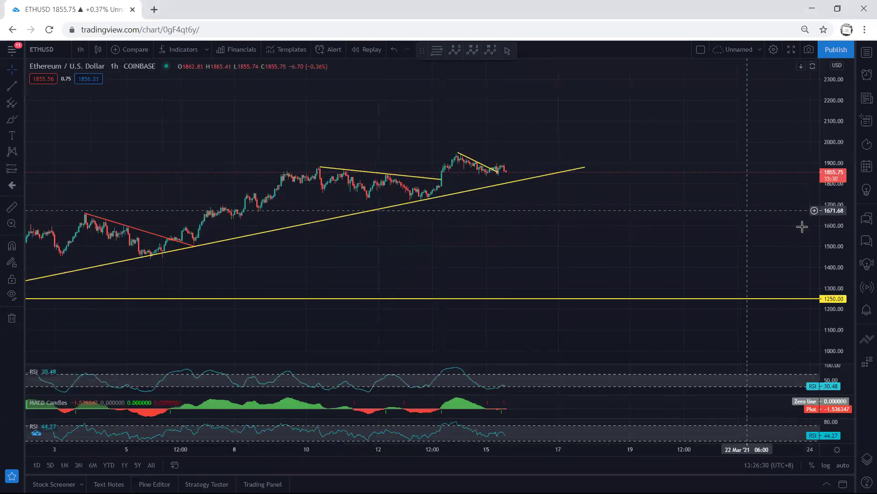
pyautogui.doubleClick(832, 249)
pyautogui.moveTo(832, 249); pyautogui.dragTo(832, 240)
pyautogui.moveTo(624, 244); pyautogui.dragTo(617, 275)
pyautogui.scroll(1, 615, 293)
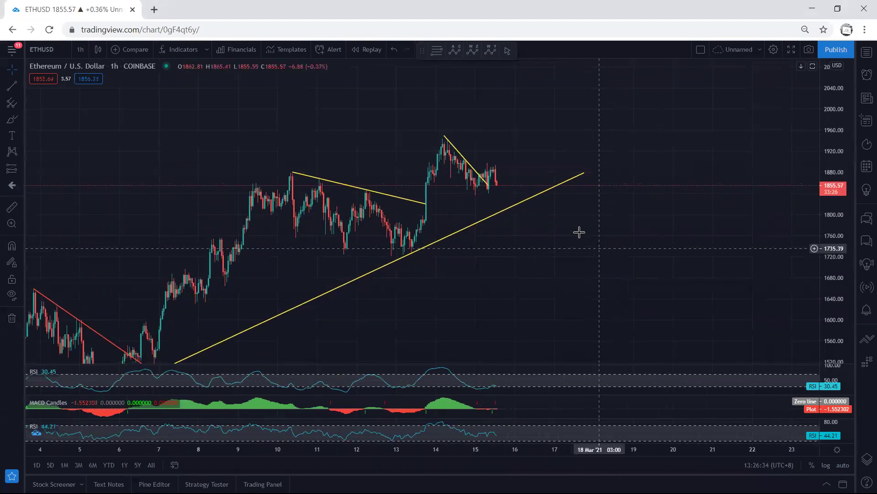
pyautogui.scroll(2, 571, 217)
pyautogui.moveTo(605, 262); pyautogui.dragTo(619, 271)
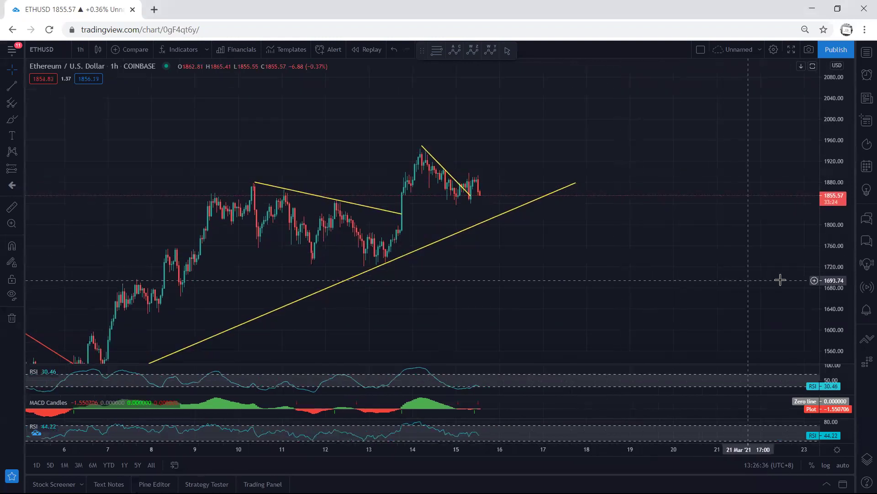
pyautogui.moveTo(825, 276); pyautogui.dragTo(825, 256)
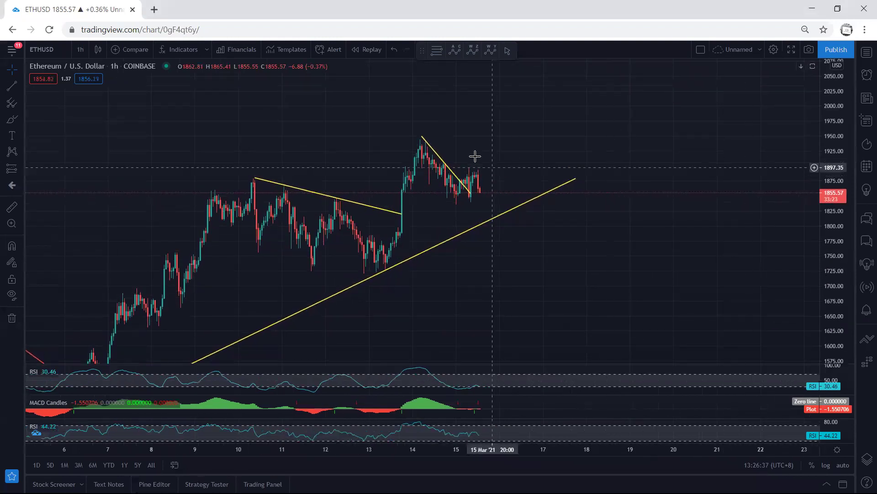
# Delete the short descending yellow trendline over the latest pullback
pyautogui.click(443, 157)
pyautogui.press('Delete')
# Sketch in ink the latest 1-hour swings and a projected drop to a boxed area on the rising trendline
pyautogui.moveTo(581, 265); pyautogui.dragTo(577, 255)
pyautogui.click(318, 58)
pyautogui.moveTo(447, 184)
pyautogui.mouseDown()
pyautogui.moveTo(474, 168)
pyautogui.moveTo(497, 208)
pyautogui.moveTo(487, 205)
pyautogui.mouseUp()
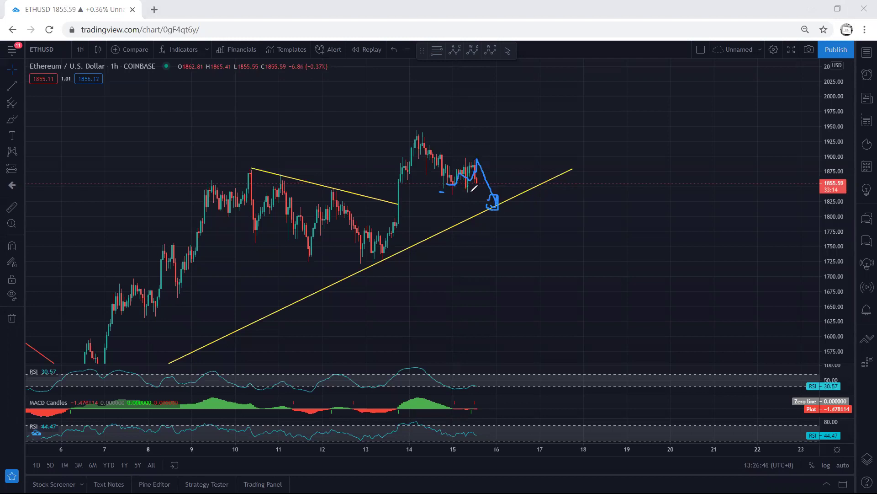
# Mark in ink the recent 1-hour lows, the 14 March peak and a projected rebound from the rising trendline, and clear the ink
pyautogui.moveTo(440, 193)
pyautogui.mouseDown()
pyautogui.moveTo(470, 193)
pyautogui.moveTo(511, 144)
pyautogui.moveTo(517, 150)
pyautogui.mouseUp()
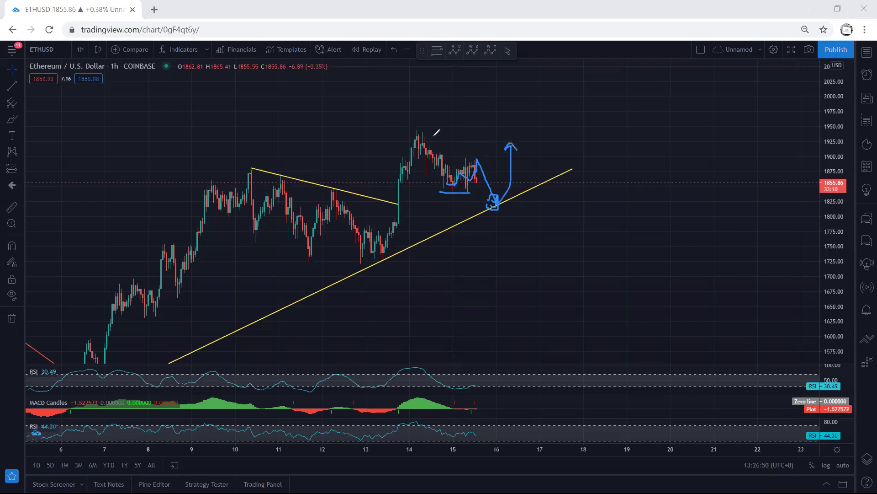
pyautogui.moveTo(569, 255)
pyautogui.mouseDown()
pyautogui.moveTo(606, 224)
pyautogui.moveTo(606, 235)
pyautogui.mouseUp()
pyautogui.moveTo(396, 129); pyautogui.dragTo(452, 130)
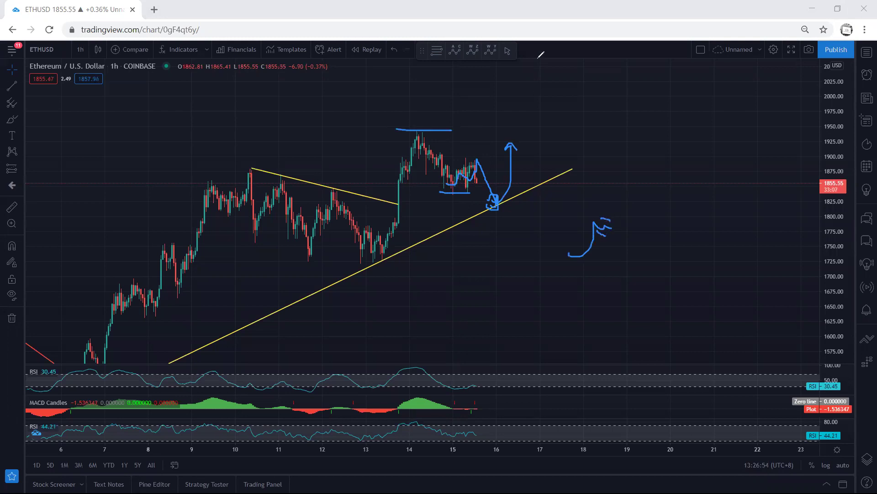
pyautogui.press('e')
pyautogui.press('Escape')
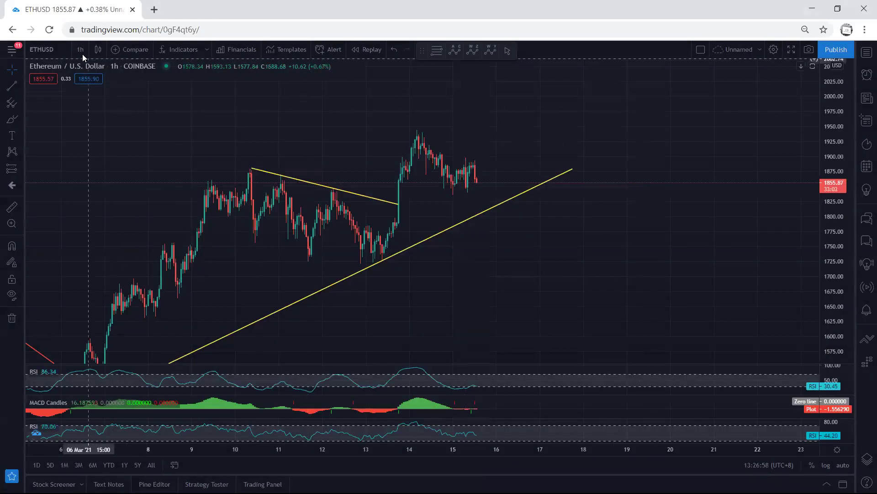
# Display ETHUSD on the 15-minute timeframe, scaled to enlarge the price swings since 13 March
pyautogui.click(82, 50)
pyautogui.click(96, 136)
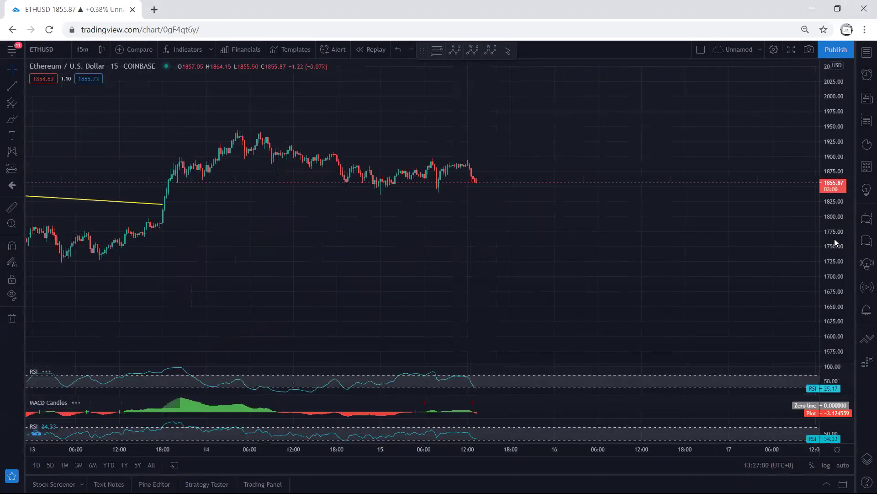
pyautogui.doubleClick(834, 240)
pyautogui.moveTo(835, 239); pyautogui.dragTo(834, 222)
pyautogui.moveTo(542, 246); pyautogui.dragTo(557, 294)
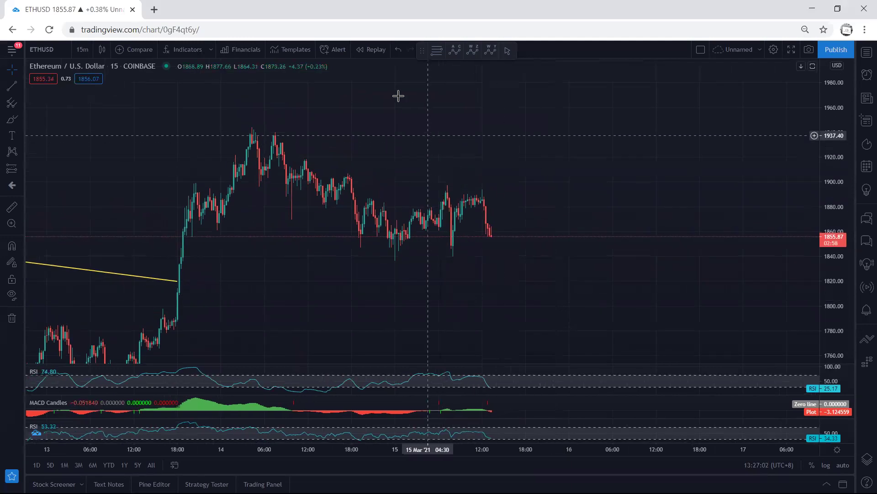
# Circle the 15 March sideways range in ink, sketch a projected drop from it, and remove the ink
pyautogui.moveTo(390, 206)
pyautogui.mouseDown()
pyautogui.moveTo(462, 177)
pyautogui.moveTo(501, 247)
pyautogui.moveTo(393, 242)
pyautogui.moveTo(396, 220)
pyautogui.mouseUp()
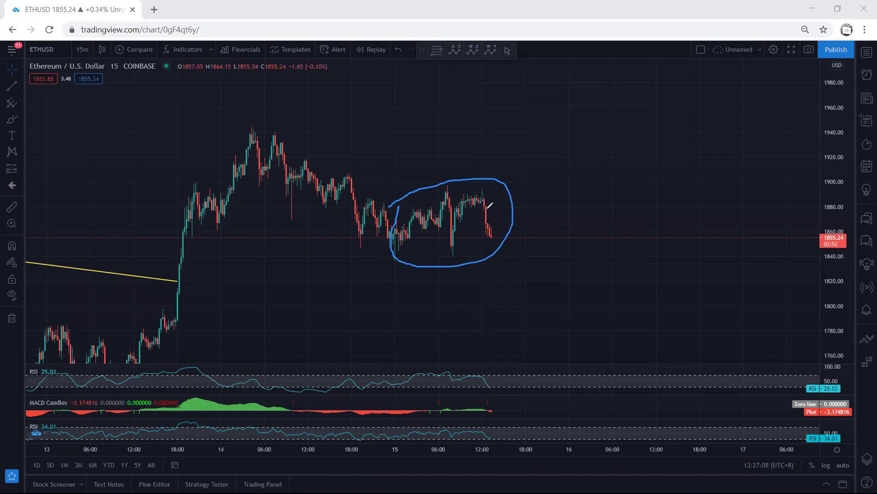
pyautogui.moveTo(481, 196); pyautogui.dragTo(510, 278)
pyautogui.hotkey('ctrl', 'z')
pyautogui.hotkey('ctrl', 'z')
# Trace the 15 March swings in ink with a projected rise to the recent high and a drop below the range, and clear the ink
pyautogui.moveTo(489, 234); pyautogui.dragTo(523, 185)
pyautogui.moveTo(446, 183)
pyautogui.mouseDown()
pyautogui.moveTo(464, 183)
pyautogui.moveTo(453, 236)
pyautogui.moveTo(491, 232)
pyautogui.moveTo(517, 186)
pyautogui.mouseUp()
pyautogui.moveTo(407, 237); pyautogui.dragTo(444, 198)
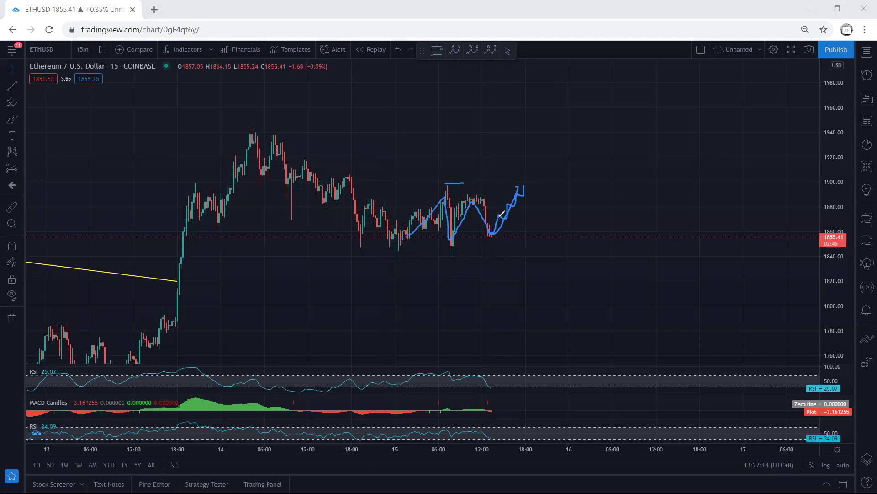
pyautogui.moveTo(518, 195)
pyautogui.mouseDown()
pyautogui.moveTo(531, 261)
pyautogui.moveTo(520, 274)
pyautogui.mouseUp()
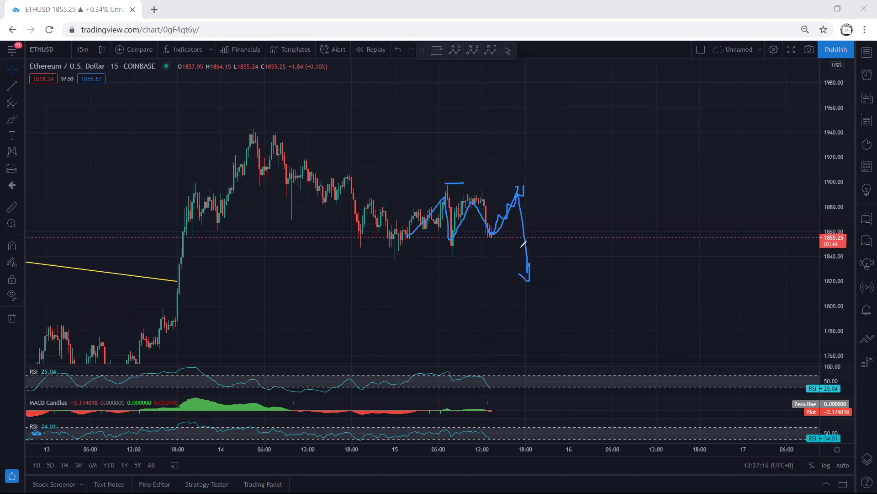
pyautogui.click(564, 74)
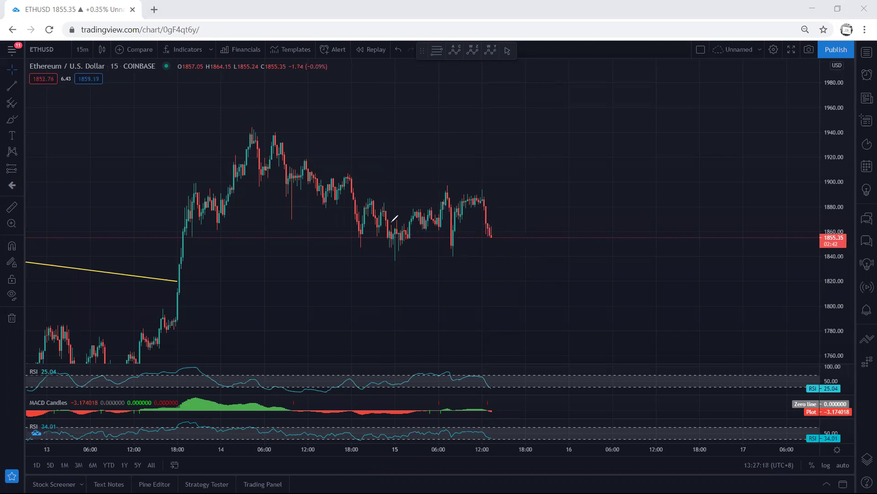
# Circle the 15-minute range with an upward breakout arrow, clear it, underline the range's lows in ink, and clear that line
pyautogui.moveTo(392, 221)
pyautogui.mouseDown()
pyautogui.moveTo(482, 176)
pyautogui.moveTo(479, 254)
pyautogui.moveTo(407, 256)
pyautogui.moveTo(410, 233)
pyautogui.mouseUp()
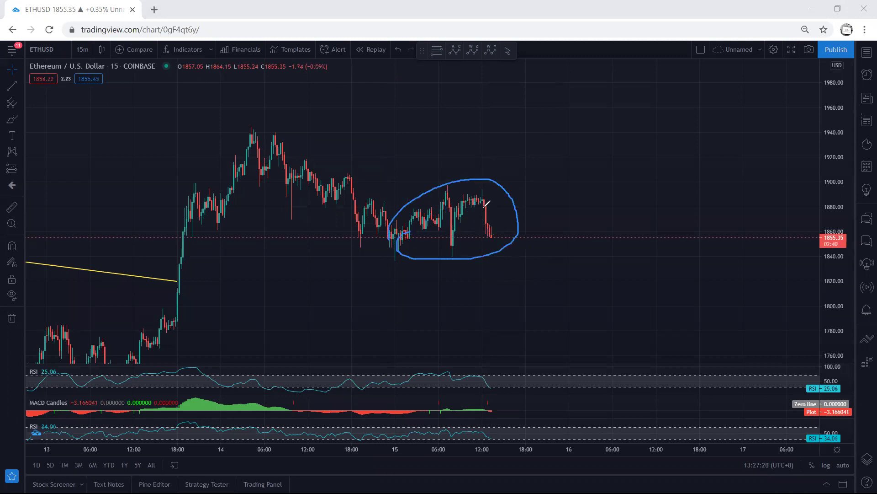
pyautogui.moveTo(489, 249)
pyautogui.mouseDown()
pyautogui.moveTo(512, 179)
pyautogui.moveTo(510, 149)
pyautogui.moveTo(515, 156)
pyautogui.mouseUp()
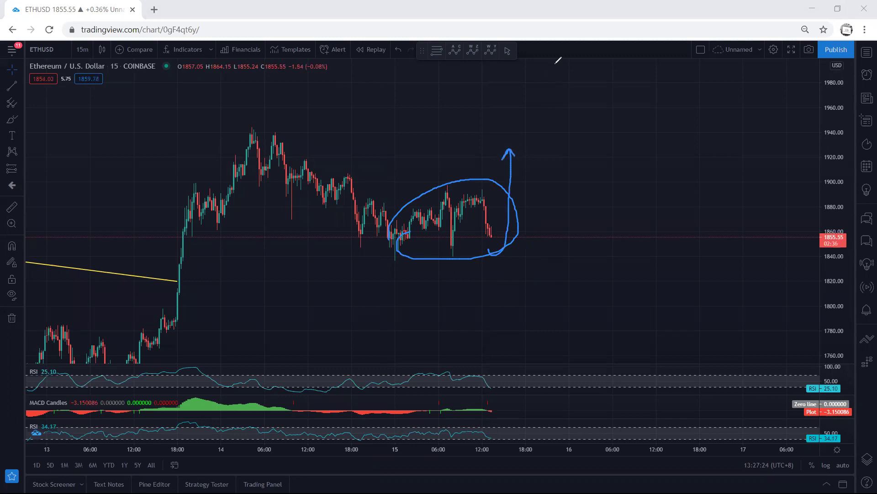
pyautogui.press('e')
pyautogui.moveTo(386, 263); pyautogui.dragTo(508, 264)
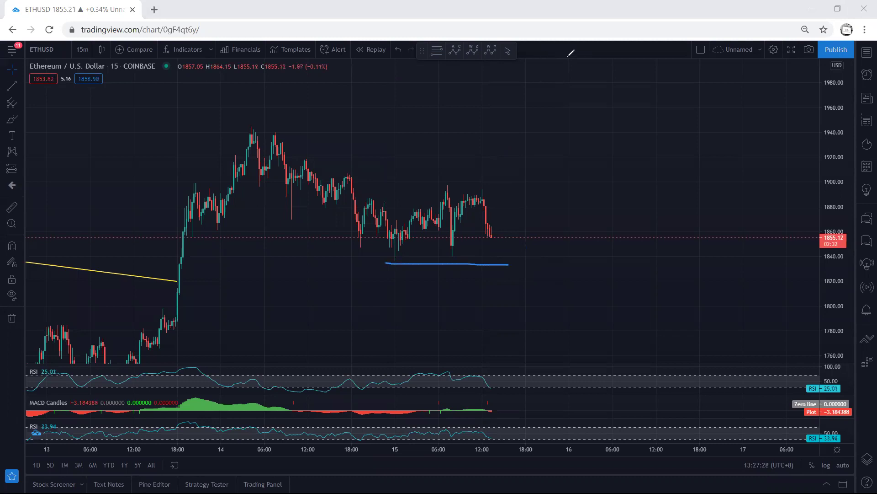
pyautogui.press('e')
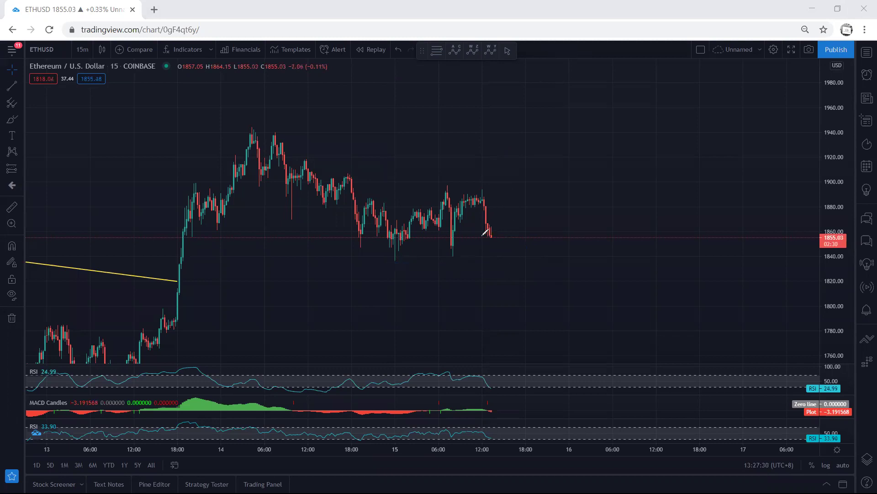
# Sketch in ink a projected breakout above the 15 March high with a boxed pause and continued rise, and clear the ink
pyautogui.moveTo(490, 236); pyautogui.dragTo(503, 152)
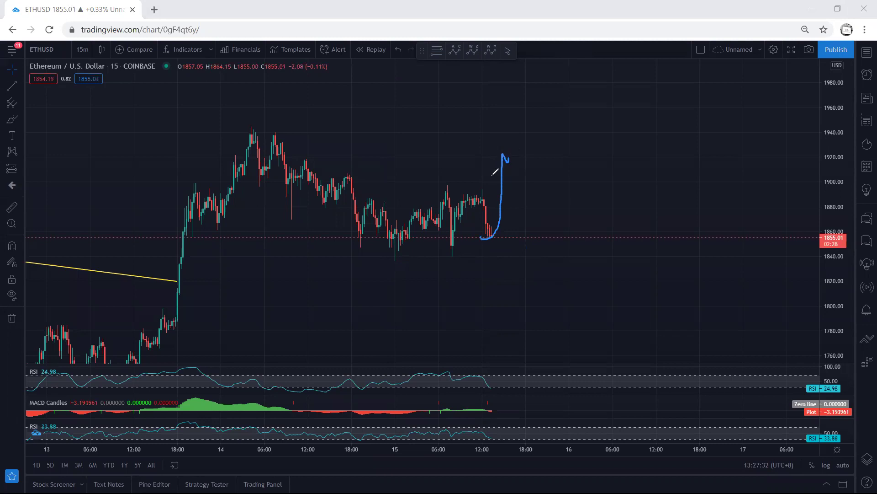
pyautogui.moveTo(441, 189); pyautogui.dragTo(503, 189)
pyautogui.moveTo(530, 149)
pyautogui.mouseDown()
pyautogui.moveTo(501, 155)
pyautogui.moveTo(528, 172)
pyautogui.moveTo(539, 95)
pyautogui.mouseUp()
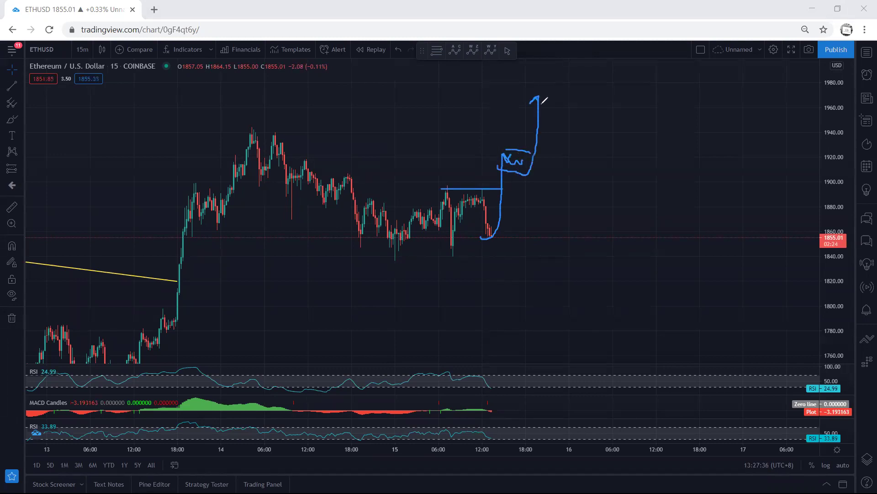
pyautogui.press('Delete')
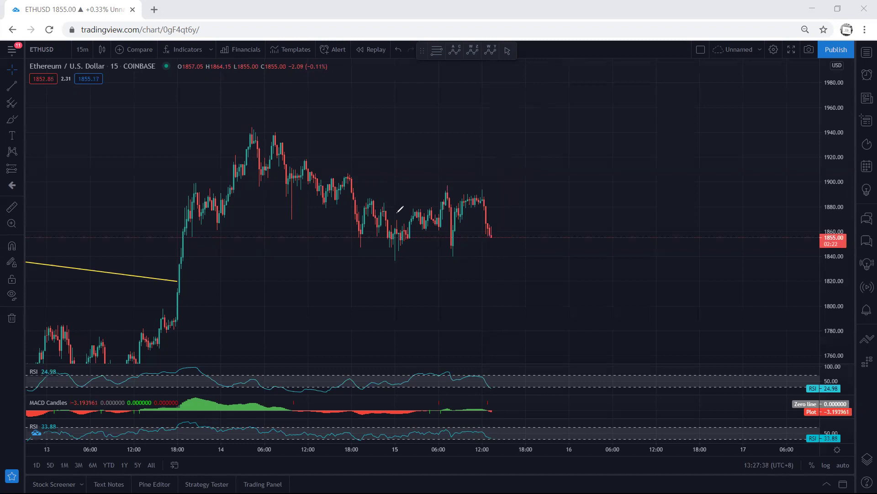
# Sketch in ink a stepped rise to about 1900 followed by a drop to about 1800, and remove the ink
pyautogui.moveTo(398, 228)
pyautogui.mouseDown()
pyautogui.moveTo(499, 200)
pyautogui.moveTo(511, 184)
pyautogui.mouseUp()
pyautogui.moveTo(527, 247); pyautogui.dragTo(544, 276)
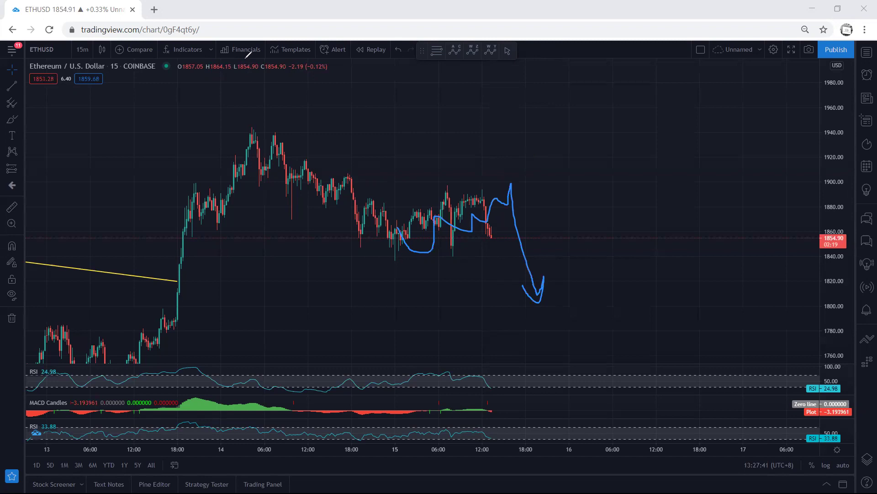
pyautogui.hotkey('ctrl', 'z')
pyautogui.hotkey('ctrl', 'z')
# Return ETHUSD to the 1-hour timeframe, scaled to show the recent swings above the rising trendline
pyautogui.click(83, 49)
pyautogui.click(85, 201)
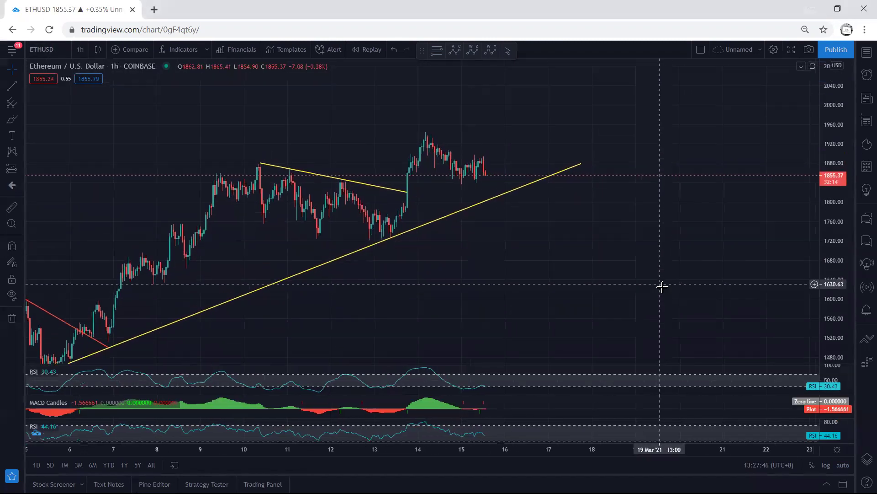
pyautogui.moveTo(662, 287); pyautogui.dragTo(660, 291)
pyautogui.moveTo(837, 290); pyautogui.dragTo(836, 250)
pyautogui.moveTo(642, 243); pyautogui.dragTo(643, 257)
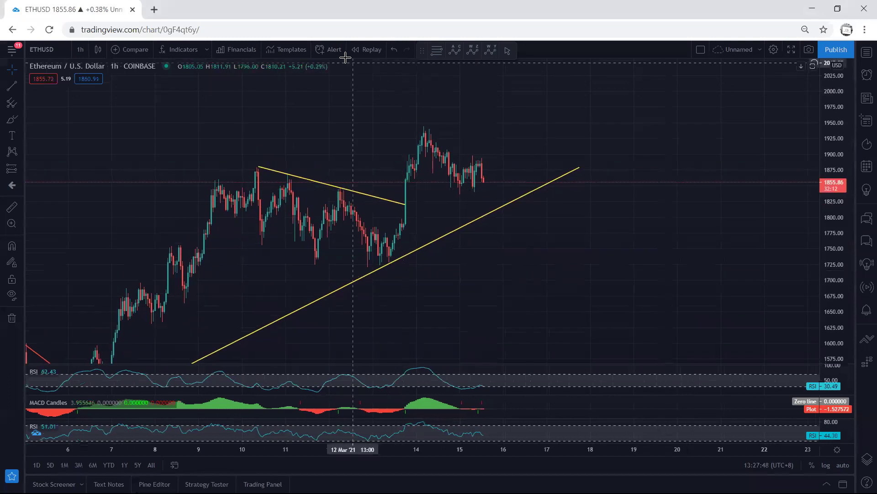
# Sketch in ink the 1-hour consolidation, a projected break below the rising trendline and the support under the 13 March lows, and clear the ink
pyautogui.moveTo(453, 183)
pyautogui.mouseDown()
pyautogui.moveTo(460, 195)
pyautogui.moveTo(473, 158)
pyautogui.moveTo(463, 184)
pyautogui.moveTo(514, 202)
pyautogui.mouseUp()
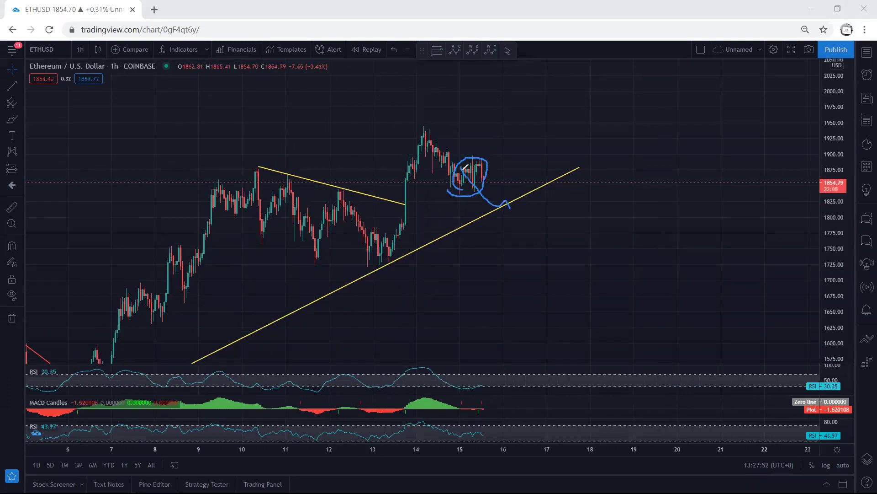
pyautogui.moveTo(464, 167)
pyautogui.mouseDown()
pyautogui.moveTo(491, 206)
pyautogui.moveTo(517, 222)
pyautogui.mouseUp()
pyautogui.moveTo(467, 179)
pyautogui.mouseDown()
pyautogui.moveTo(513, 204)
pyautogui.moveTo(522, 235)
pyautogui.mouseUp()
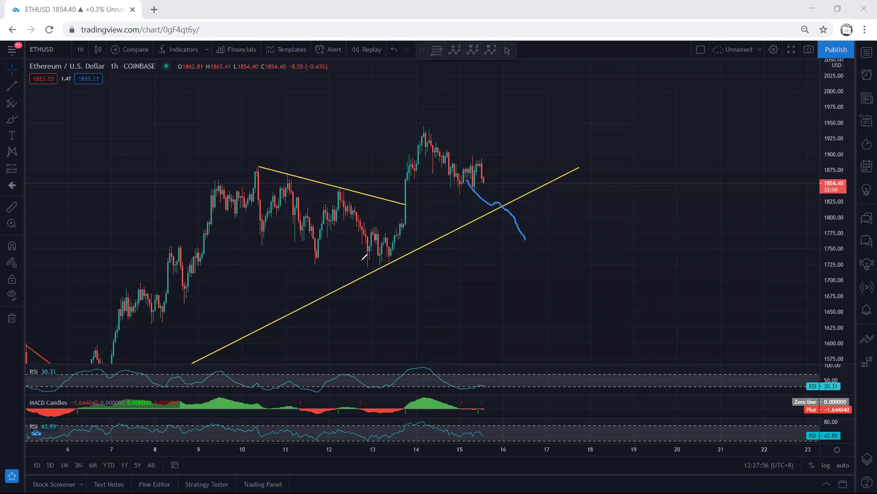
pyautogui.moveTo(350, 263); pyautogui.dragTo(438, 264)
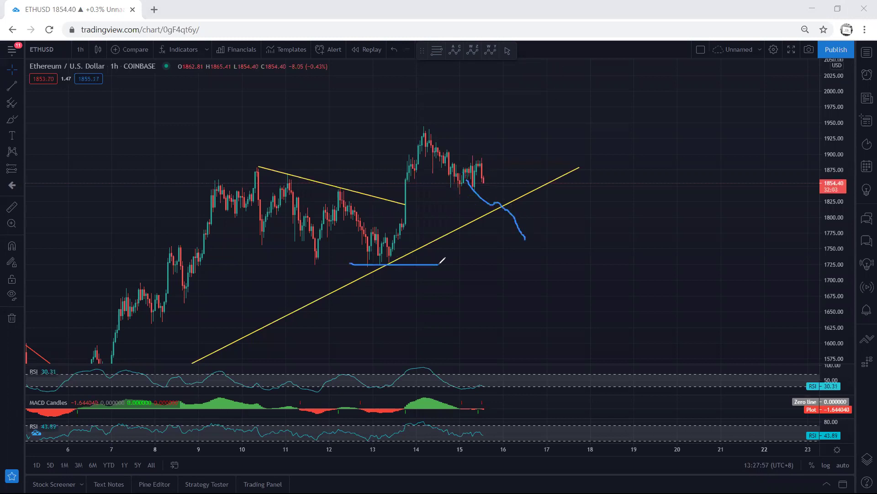
pyautogui.click(558, 57)
pyautogui.click(266, 55)
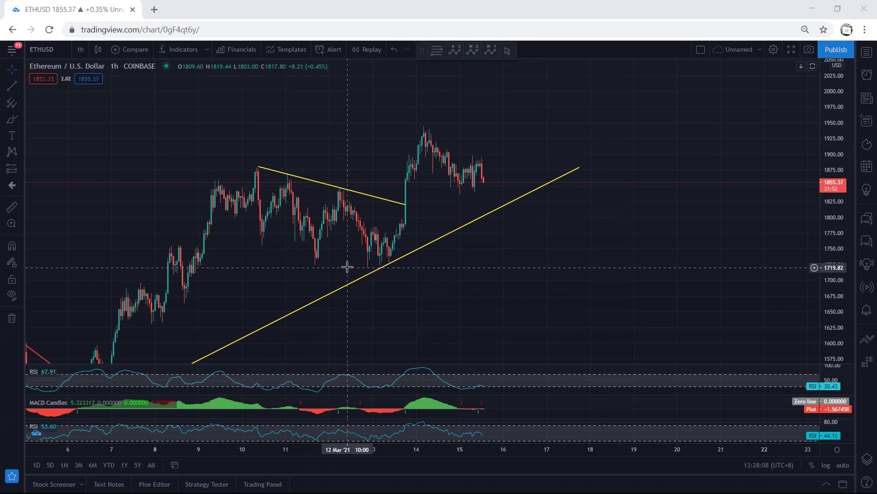
# Reframe the 1-hour chart to examine the whole rising trendline from the early March lows to the current price
pyautogui.moveTo(390, 298); pyautogui.dragTo(476, 238)
pyautogui.moveTo(835, 133); pyautogui.dragTo(835, 215)
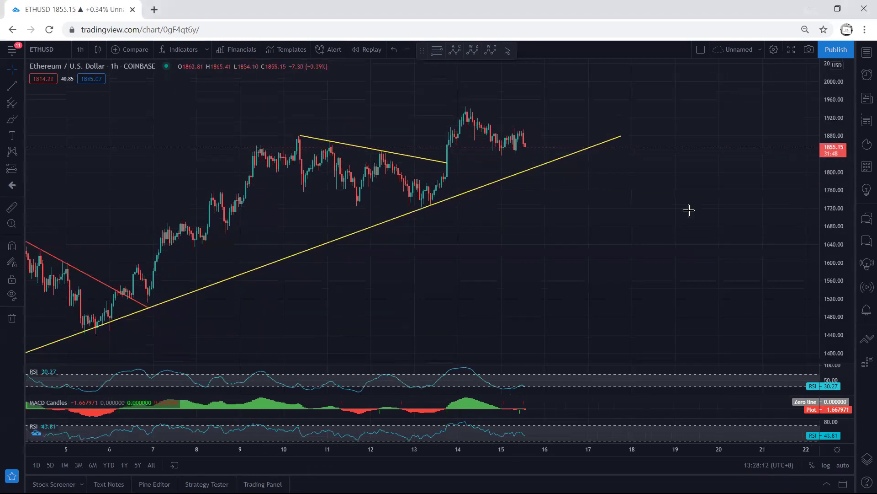
pyautogui.moveTo(526, 247); pyautogui.dragTo(526, 286)
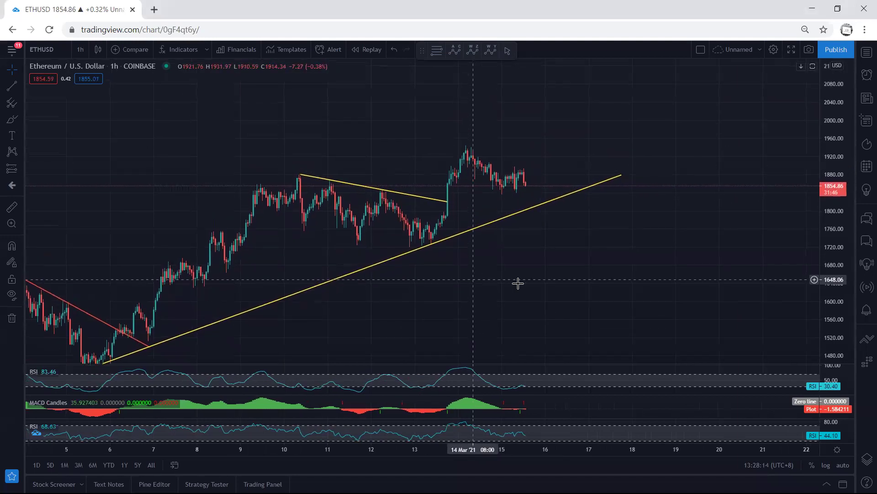
pyautogui.doubleClick(838, 288)
pyautogui.moveTo(837, 288); pyautogui.dragTo(837, 280)
pyautogui.moveTo(507, 303); pyautogui.dragTo(506, 321)
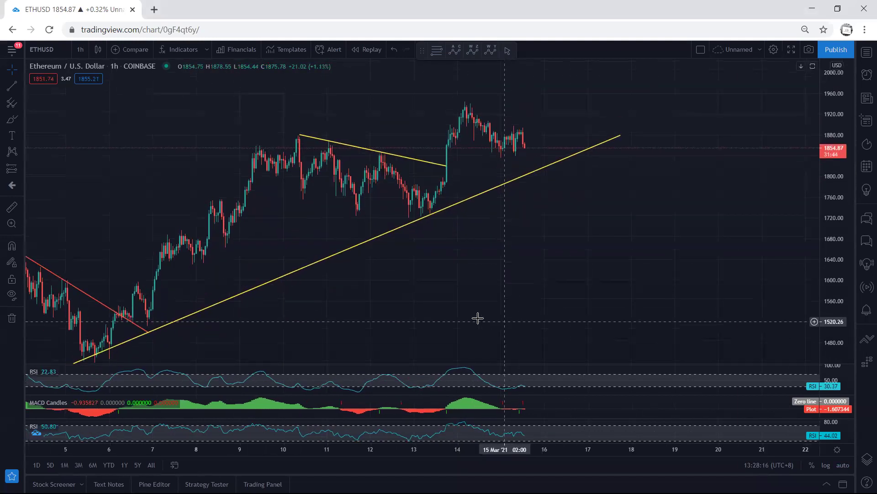
pyautogui.moveTo(357, 105); pyautogui.dragTo(358, 111)
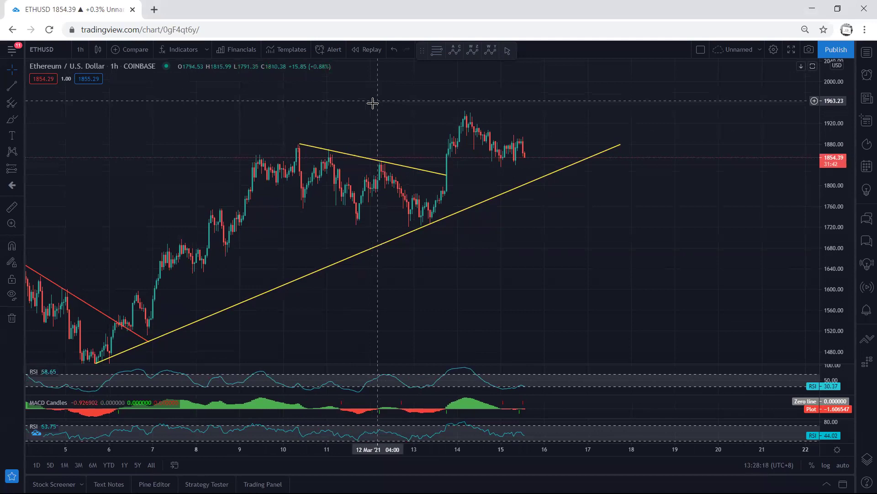